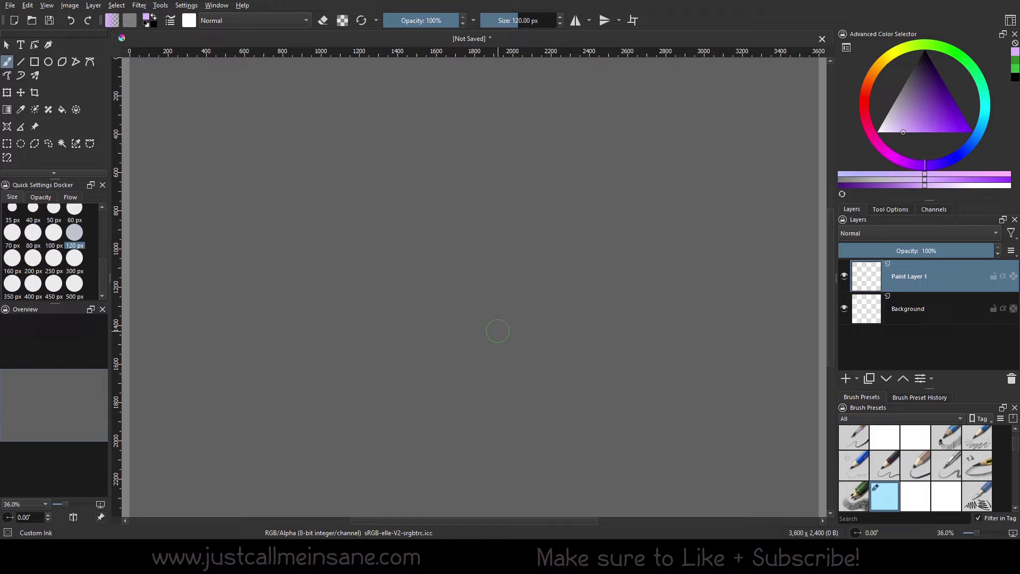
Bring up the Settings > Dockers list to add the Specific Color Selector
left_click(188, 6)
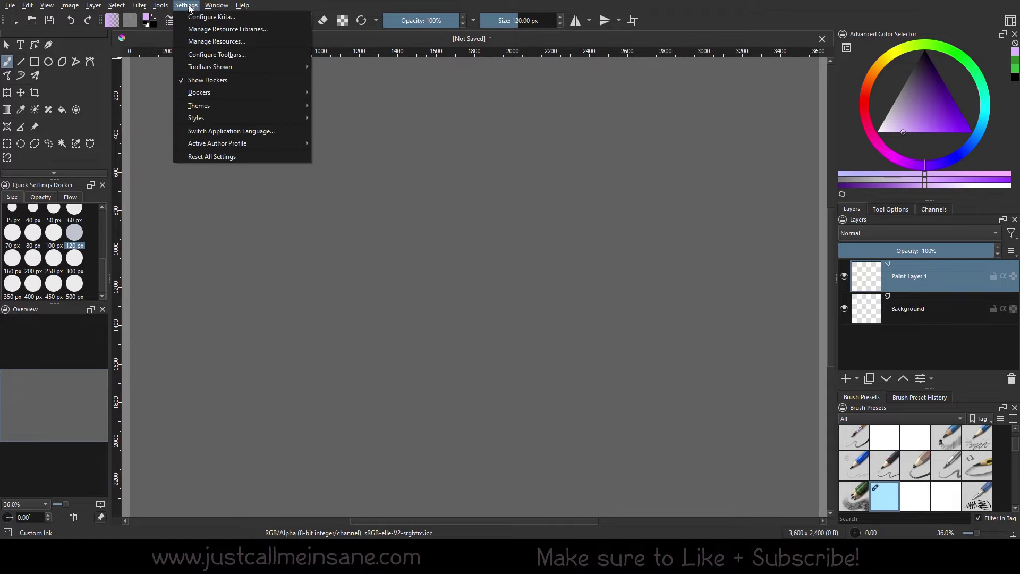
mouse_move(234, 93)
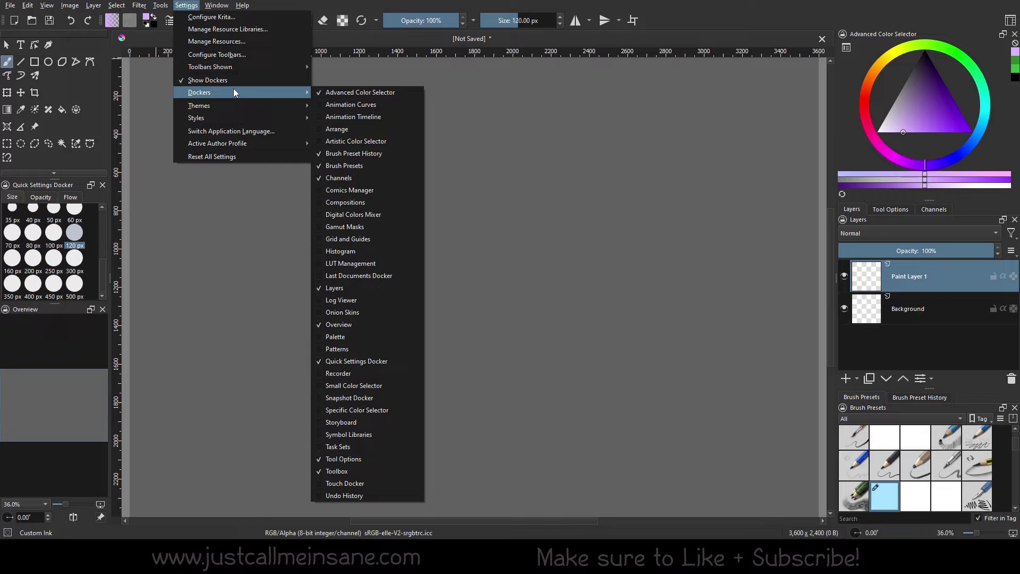
Float the Specific Color Selector over the canvas centre and switch it to HSV mode
left_click(327, 412)
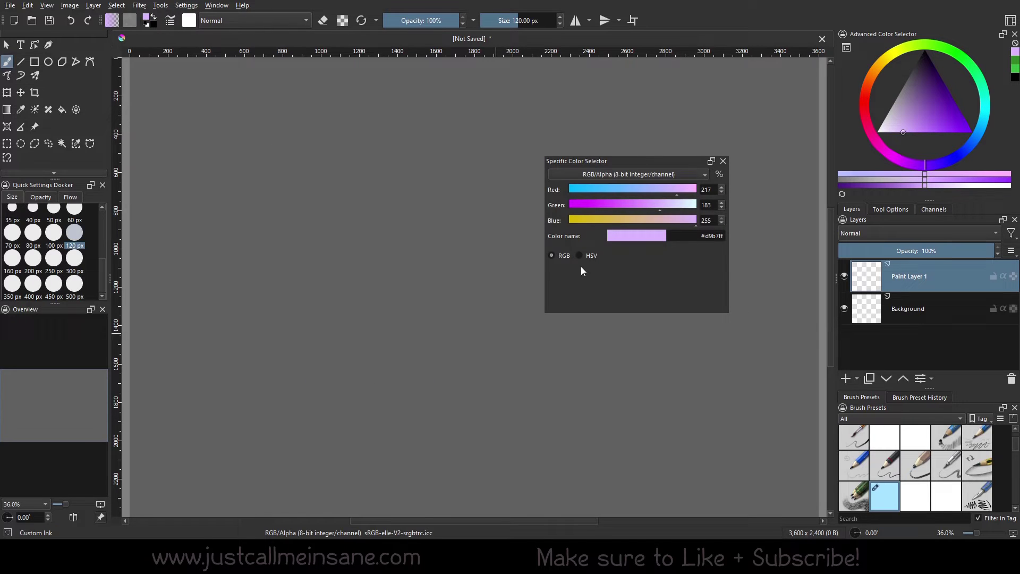
left_click_drag(639, 161, 461, 260)
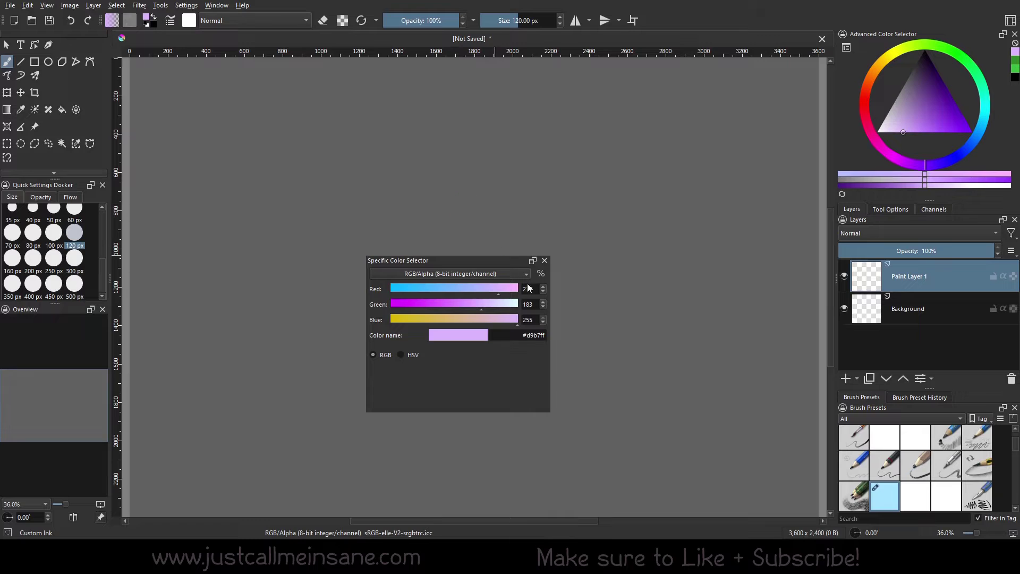
left_click(401, 355)
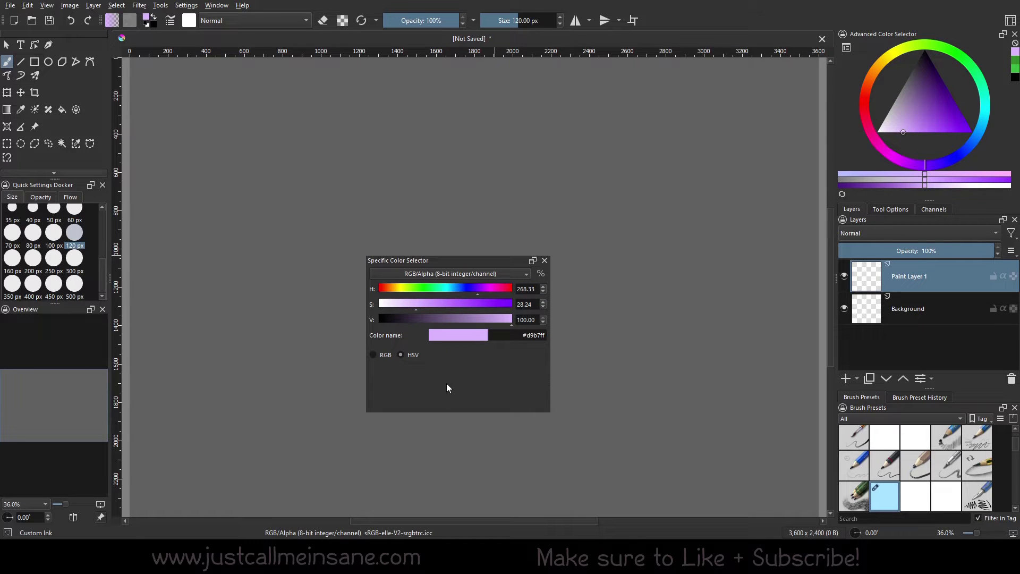
Move the hue slider toward cyan #3af9ff, switch to RGB display, and start editing Blue
left_click(502, 290)
left_click_drag(501, 291, 444, 296)
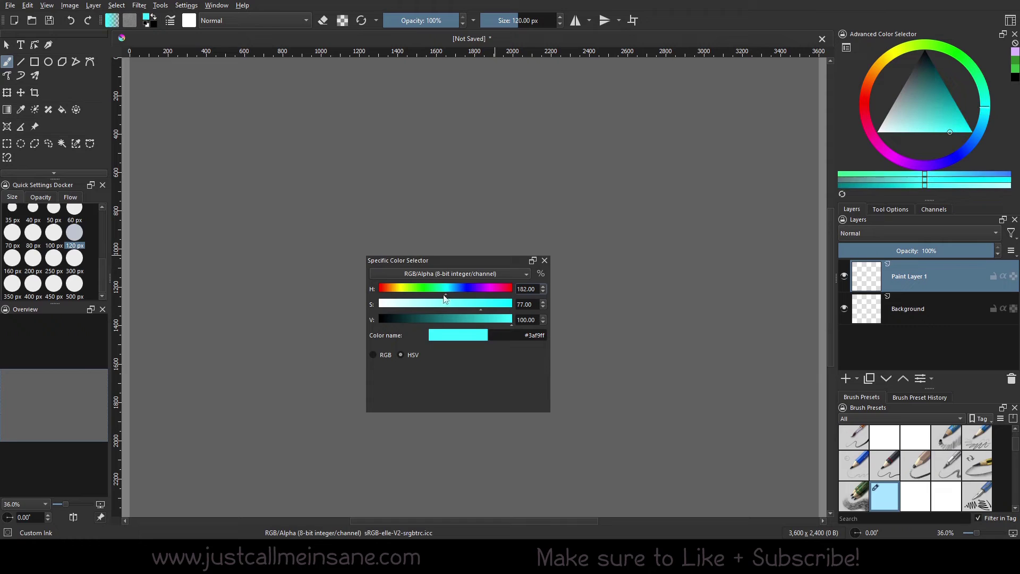
left_click(385, 354)
left_click(535, 292)
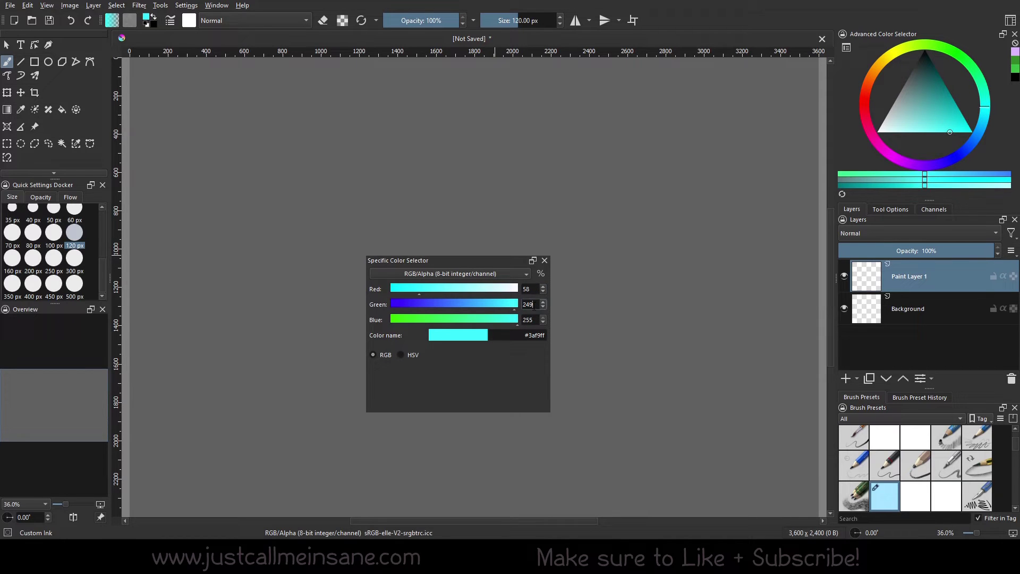
left_click(535, 318)
left_click(513, 338)
triple_click(521, 339)
key("alt+Tab")
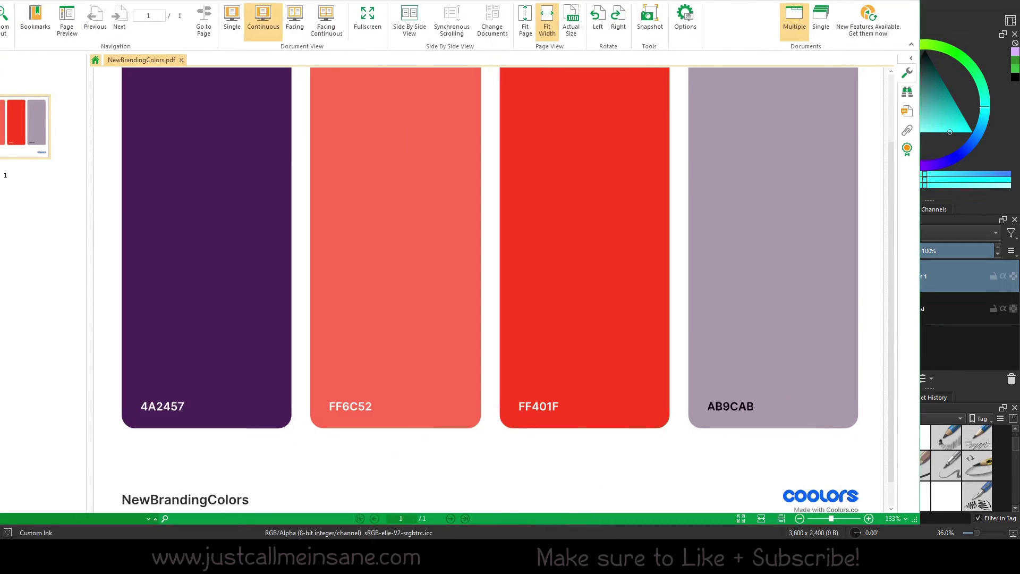
scroll(642, 305, "up", 2)
scroll(642, 305, "down", 3)
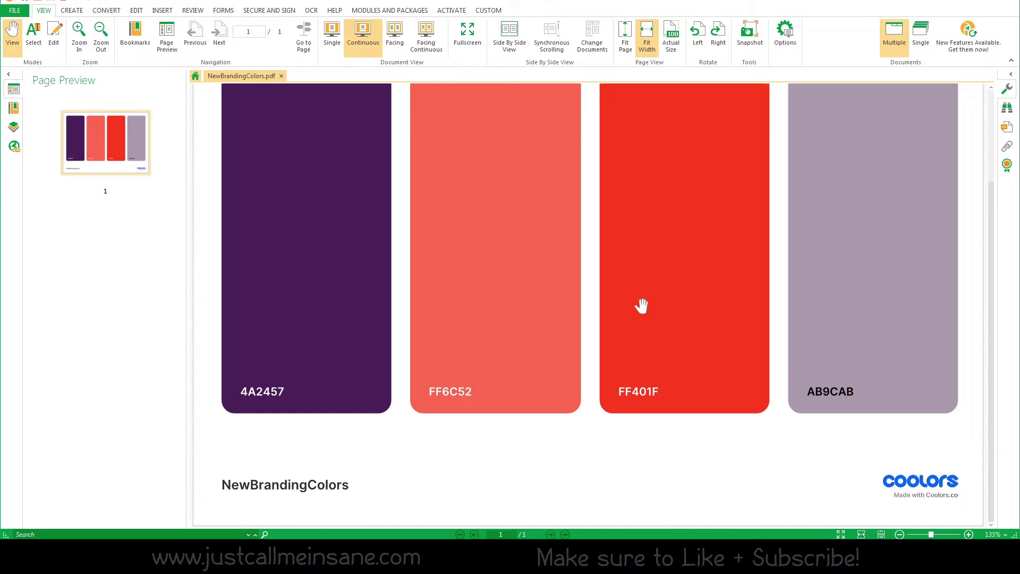
scroll(646, 314, "up", 2)
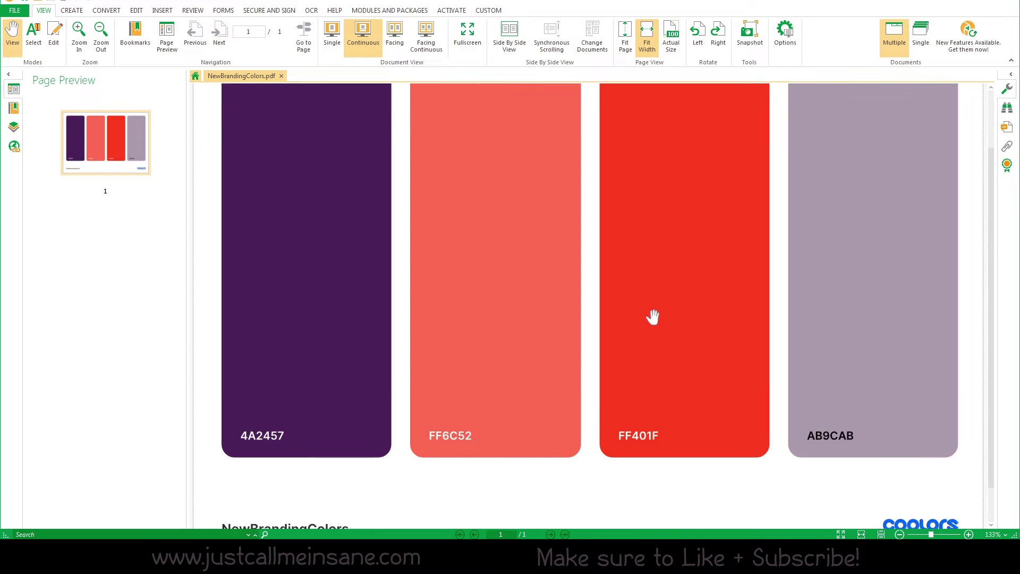
scroll(930, 515, "down", 2)
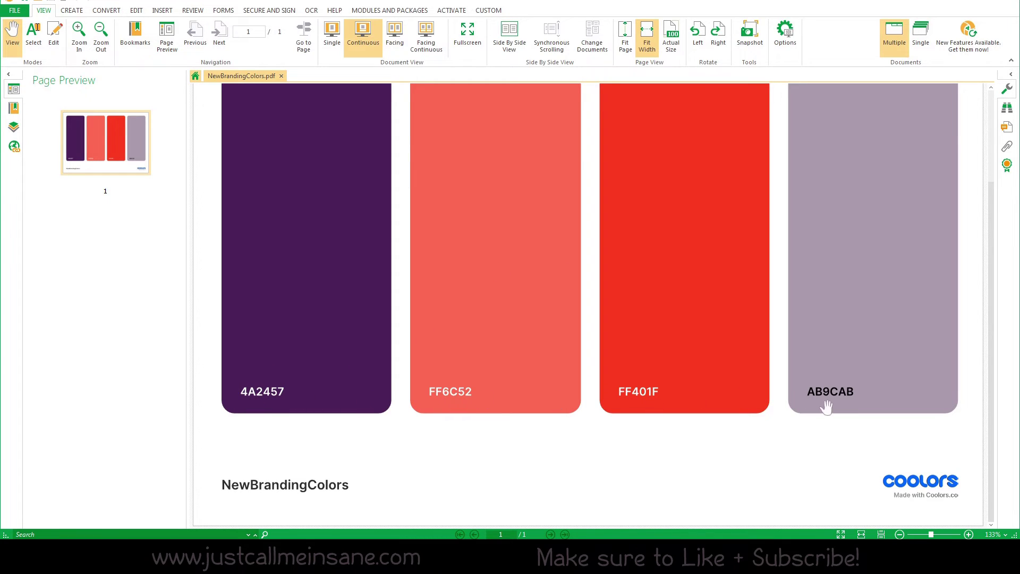
left_click_drag(333, 314, 348, 416)
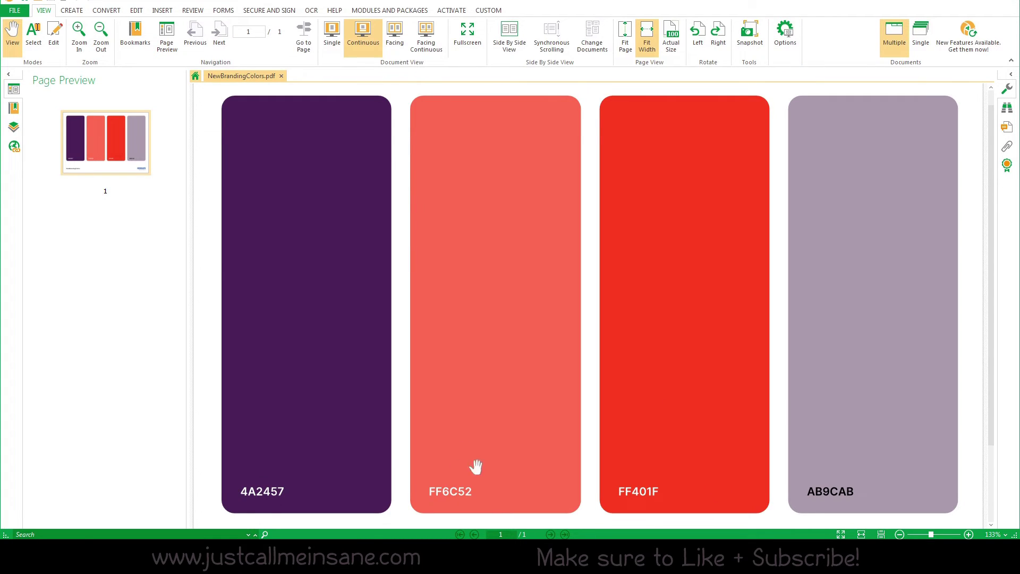
scroll(483, 406, "up", 1)
scroll(483, 405, "down", 1)
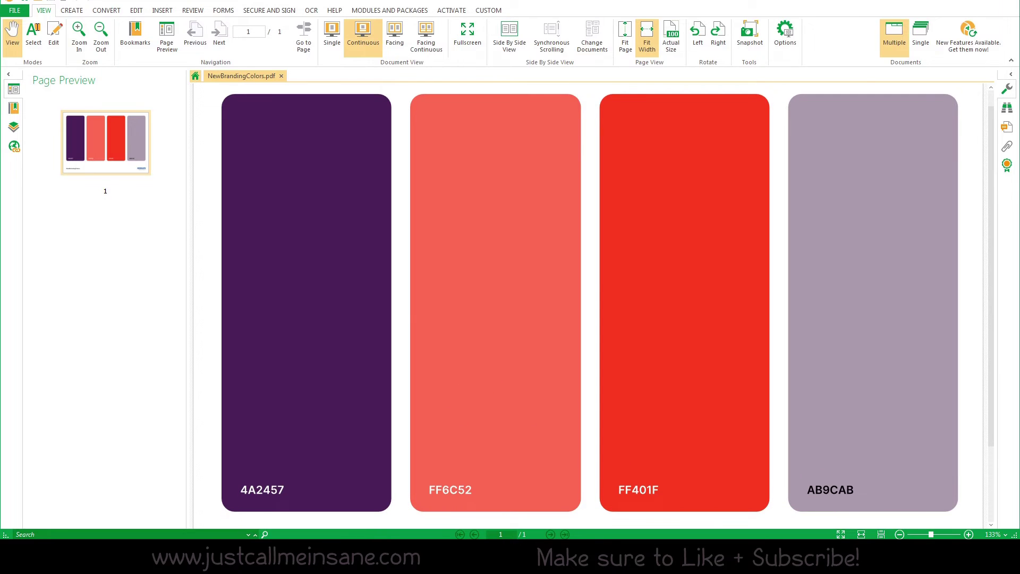
left_click_drag(706, 2, 705, 95)
key("alt+Tab")
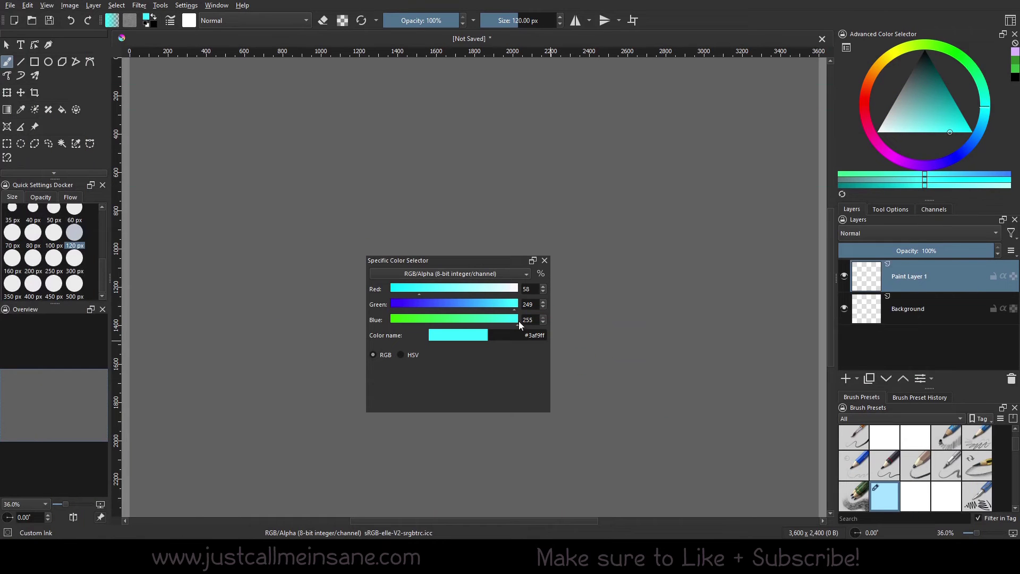
Replace the Color name hex code with ff6c52, giving coral RGB 255, 108, 82
left_click_drag(529, 336, 559, 342)
type("ff6c52")
key("Return")
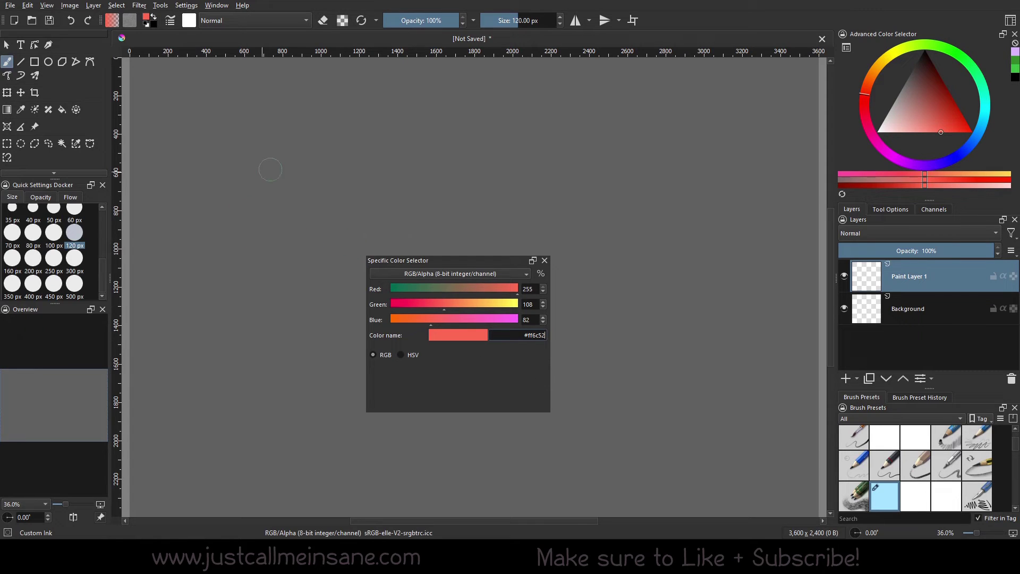
Paint a large coral loop at upper left, fill its gap, and show HSV values
mouse_move(271, 169)
left_mouse_down()
mouse_move(419, 202)
mouse_move(393, 175)
mouse_move(377, 214)
mouse_move(451, 192)
mouse_move(409, 186)
mouse_move(441, 186)
mouse_move(468, 128)
mouse_move(478, 210)
mouse_move(431, 223)
left_mouse_up()
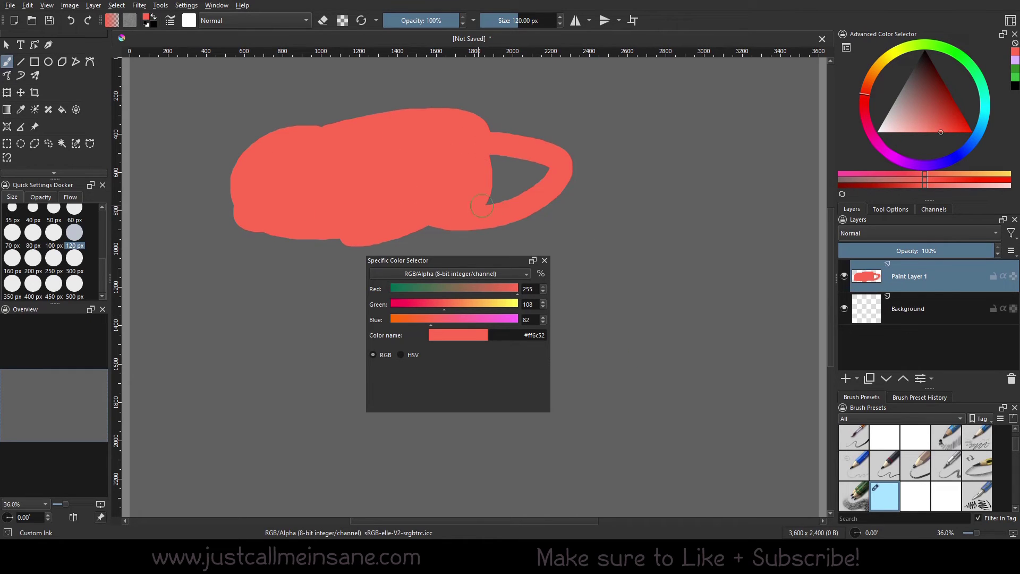
mouse_move(492, 189)
left_mouse_down()
mouse_move(457, 160)
mouse_move(508, 194)
left_mouse_up()
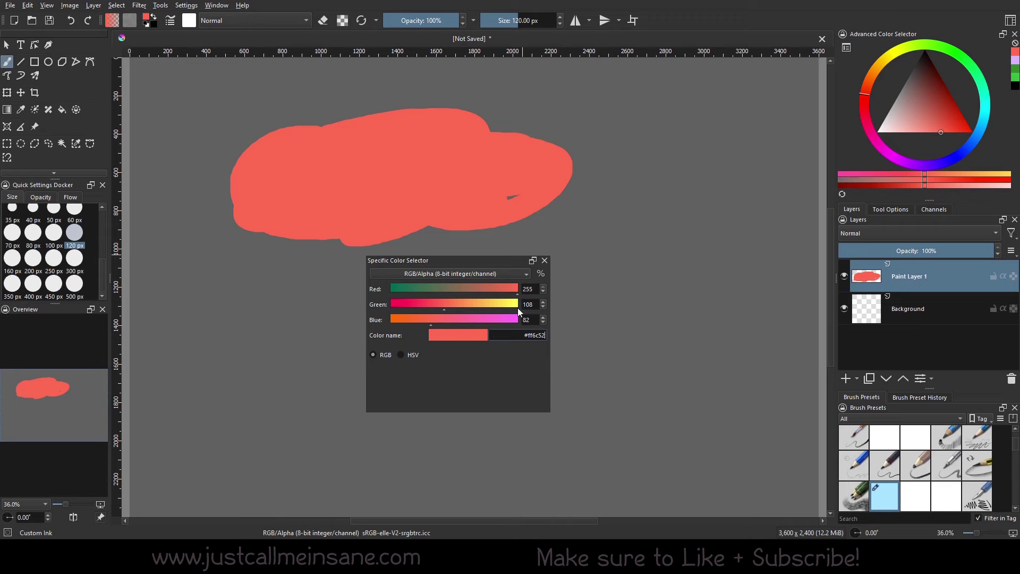
left_click(415, 355)
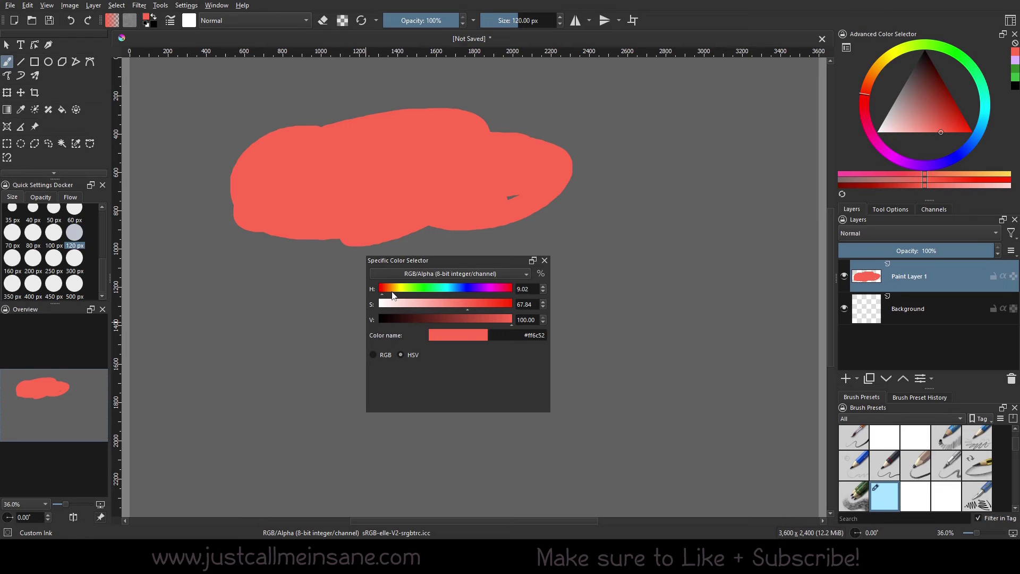
Set hue to 22 (#ff9252) and paint an orange patch over the coral blob's right side
left_click_drag(393, 296, 387, 294)
mouse_move(422, 215)
left_mouse_down()
mouse_move(481, 205)
mouse_move(519, 173)
mouse_move(472, 187)
mouse_move(455, 221)
mouse_move(590, 228)
mouse_move(579, 223)
mouse_move(557, 243)
mouse_move(613, 162)
mouse_move(546, 124)
mouse_move(599, 157)
mouse_move(537, 125)
mouse_move(473, 186)
left_mouse_up()
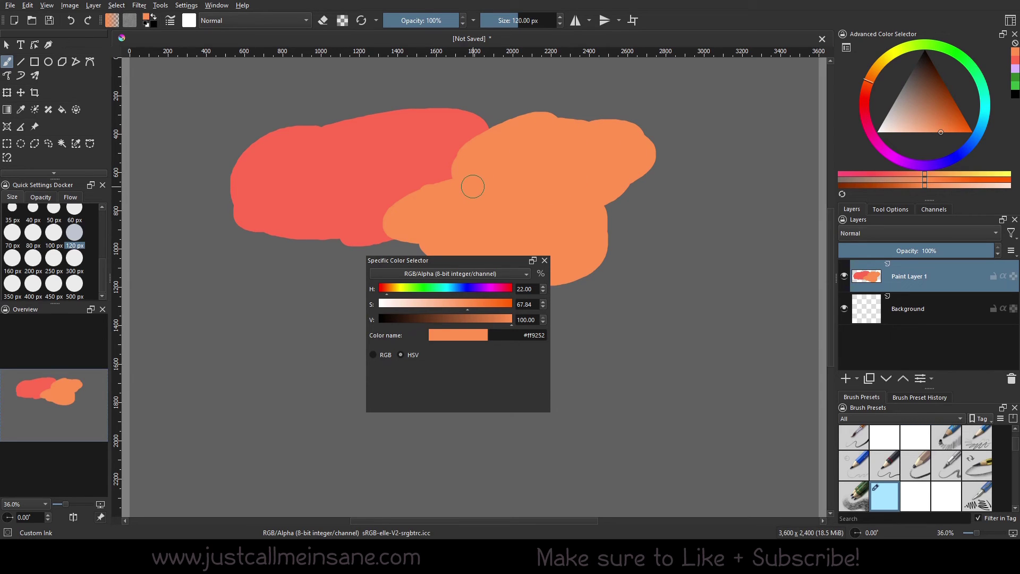
left_click(534, 335)
key("ctrl+a")
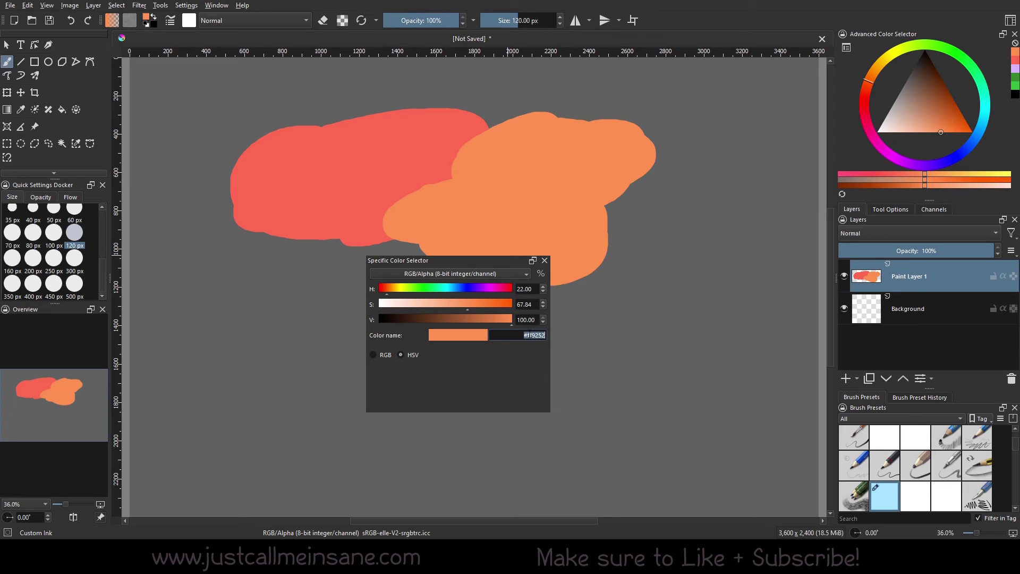